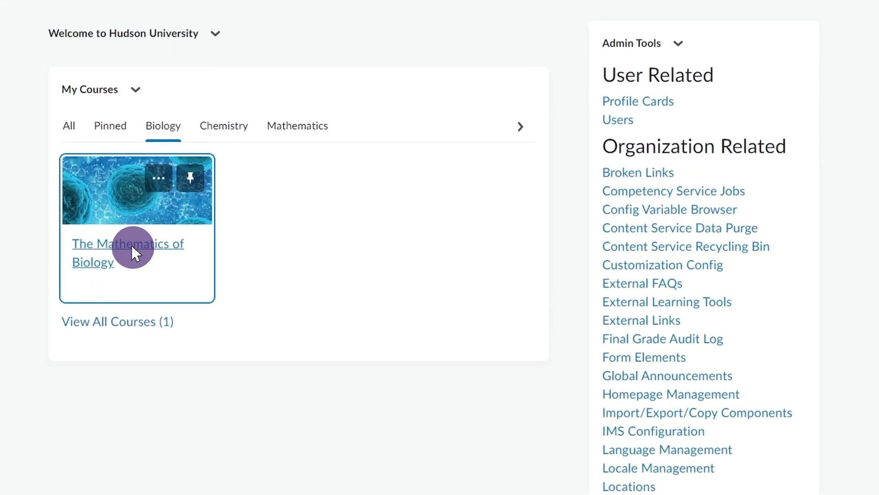
Start a new announcement in The Mathematics of Biology course's Announcements
click(132, 247)
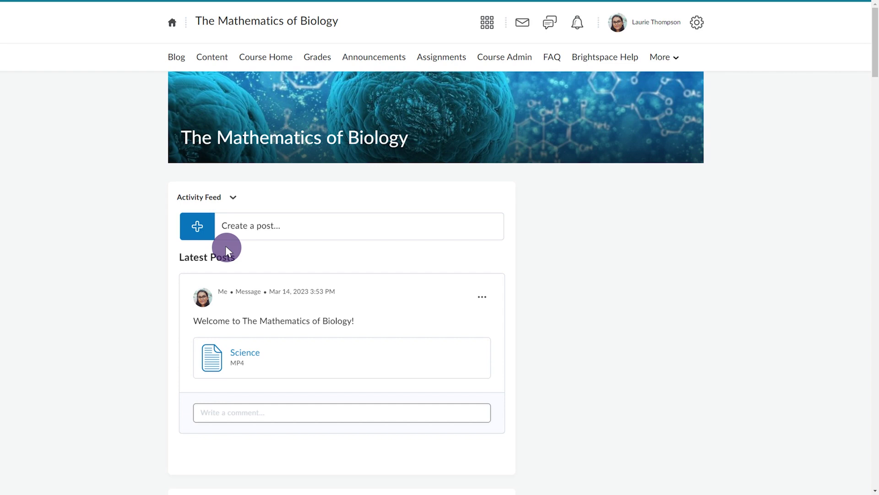
click(372, 58)
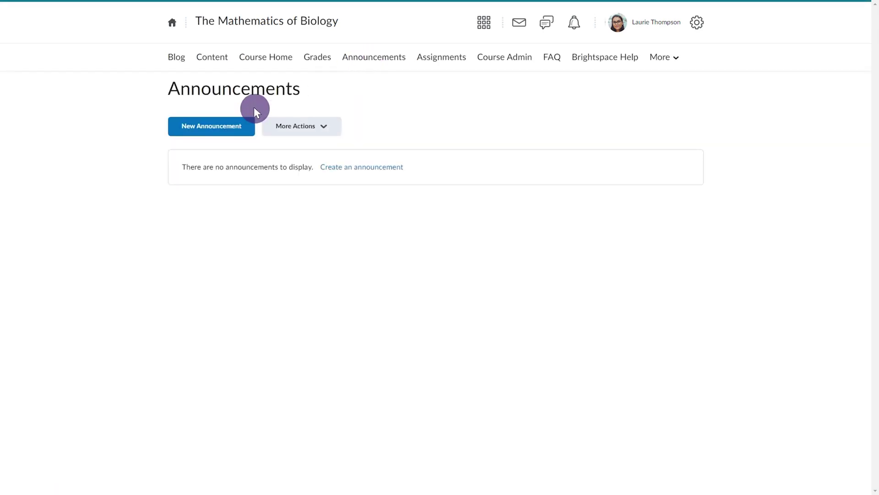
click(211, 126)
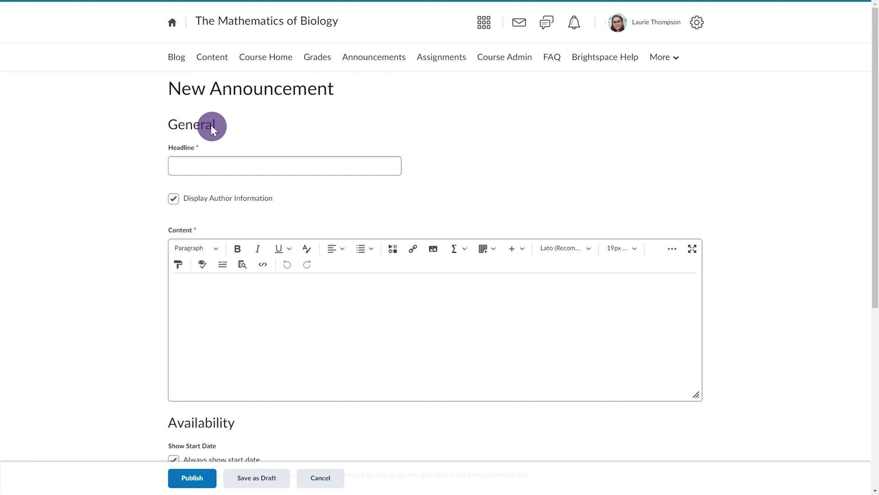
click(373, 165)
Enter the headline 'Week 1 - Introduction to The Mathematics of Biology' and open the YuJa Media Chooser
text(Week 1 - Introduction to The Mathematics of Biology)
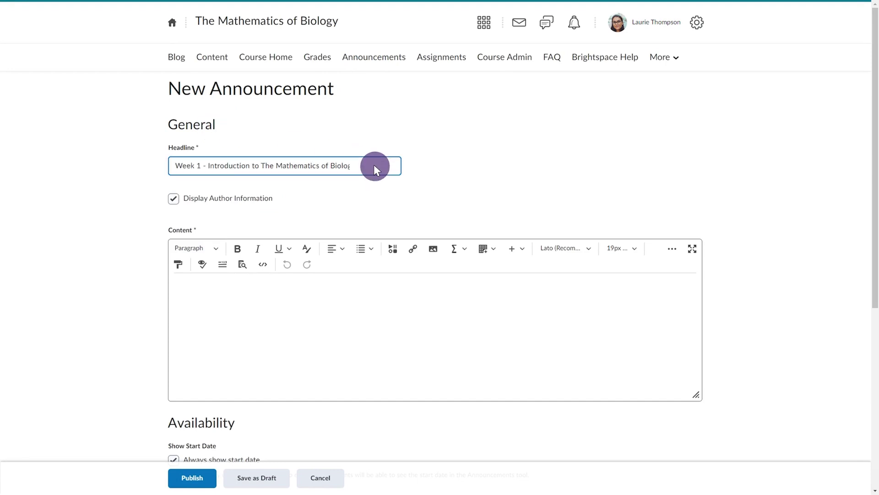
click(408, 250)
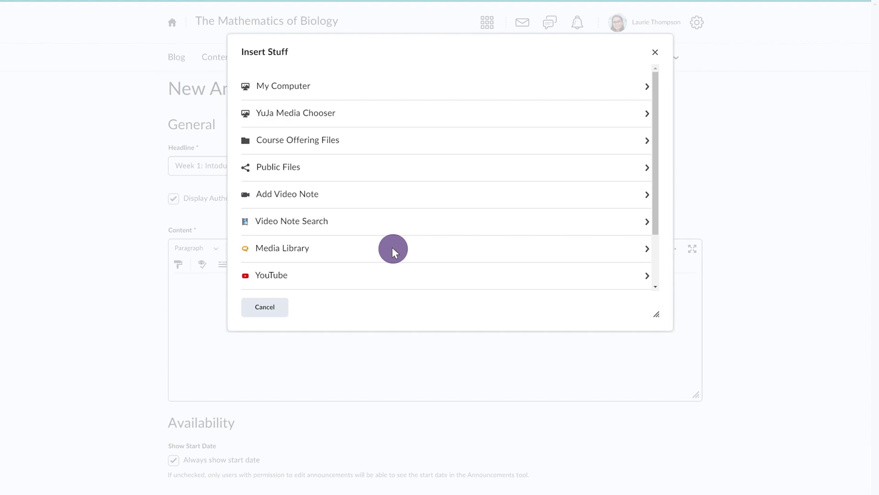
click(352, 113)
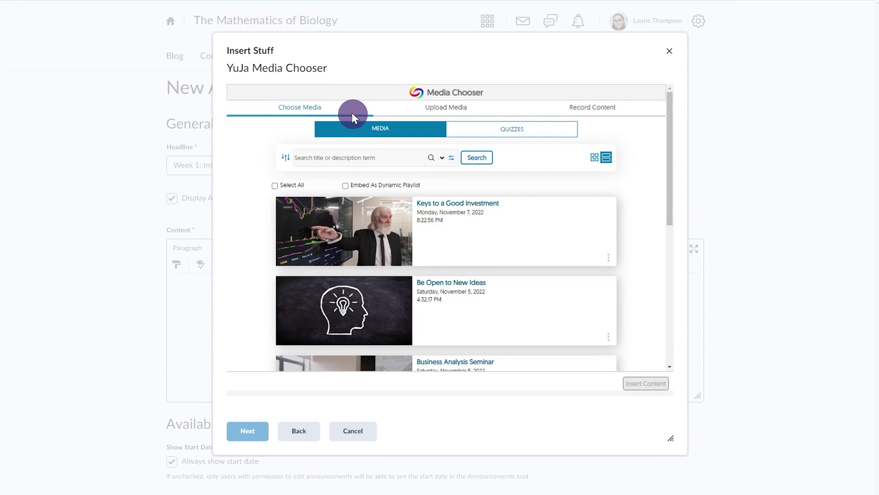
Search YuJa media for 'Biology', show the filter options, and switch to Upload Media
text(Biology)
click(493, 120)
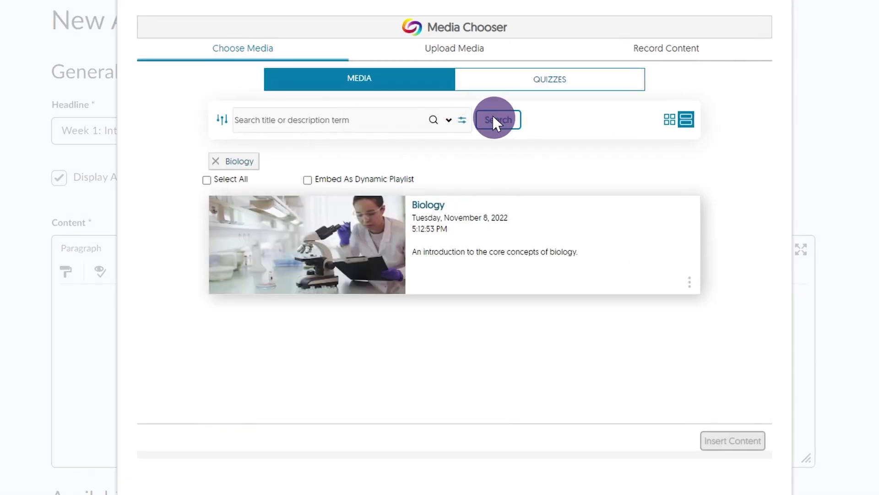
click(222, 119)
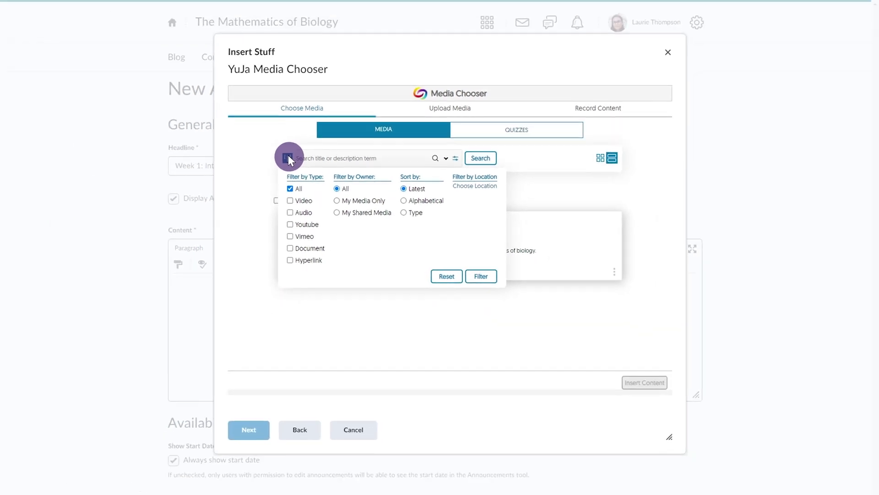
click(449, 109)
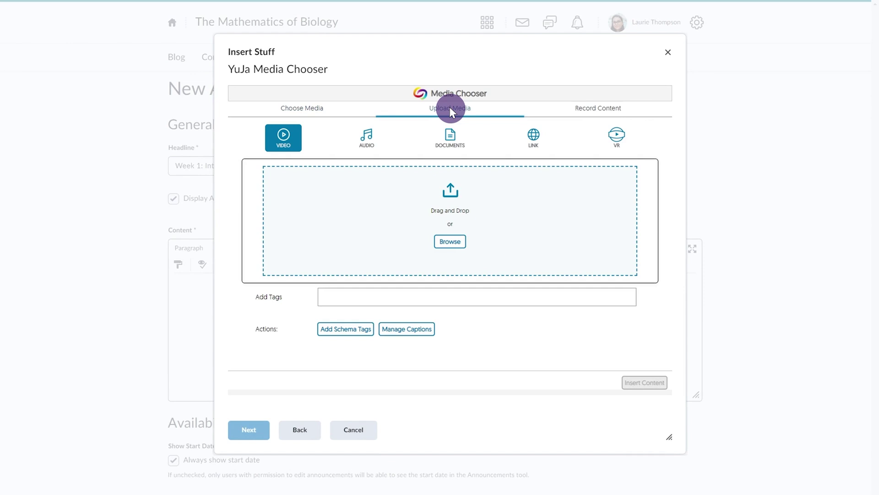
Launch a Browser Capture Studio recording titled 'Romanticism Presentation'
click(598, 109)
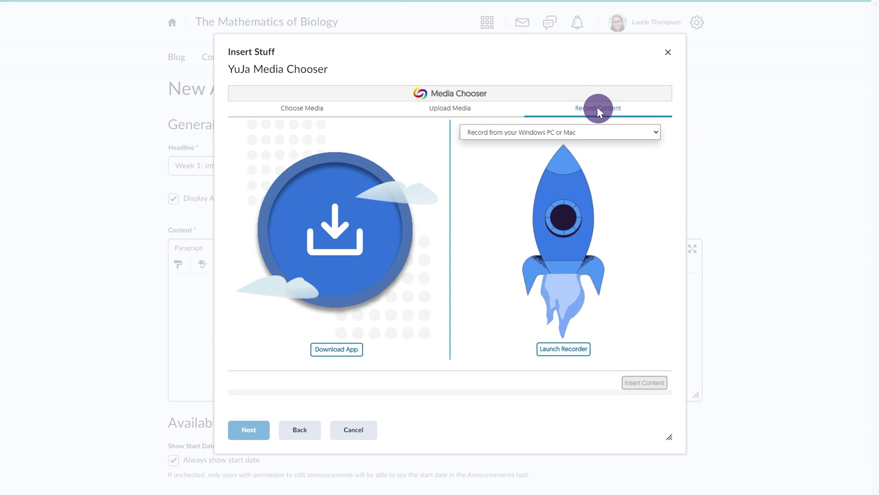
click(562, 348)
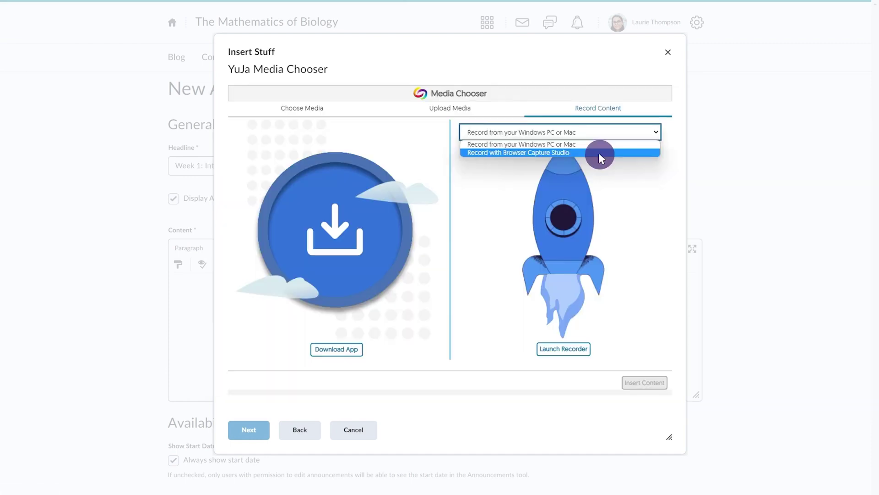
click(598, 153)
text(Romanticism Presentation)
click(563, 344)
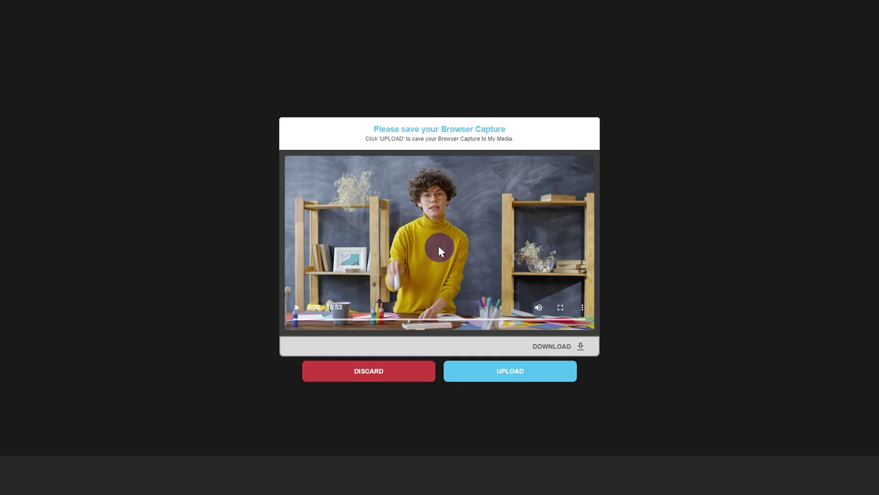
Save the recording to My Media and embed the Romanticism Presentation video in the announcement
click(510, 370)
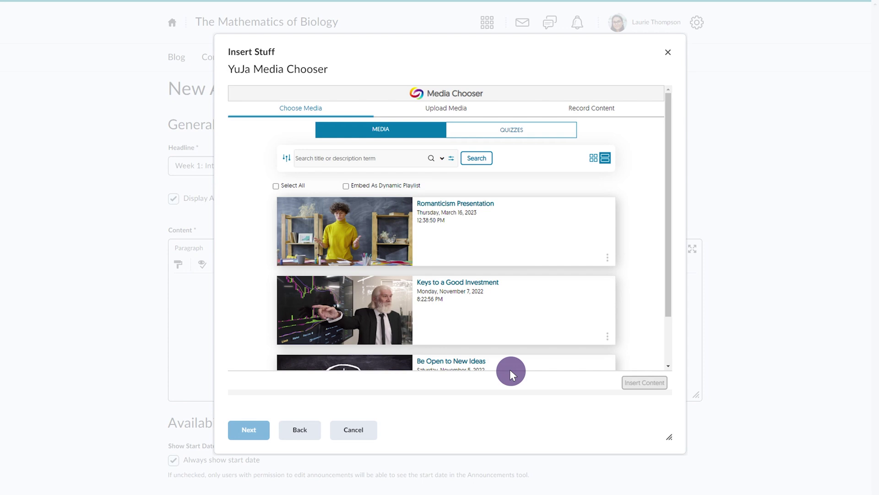
click(508, 230)
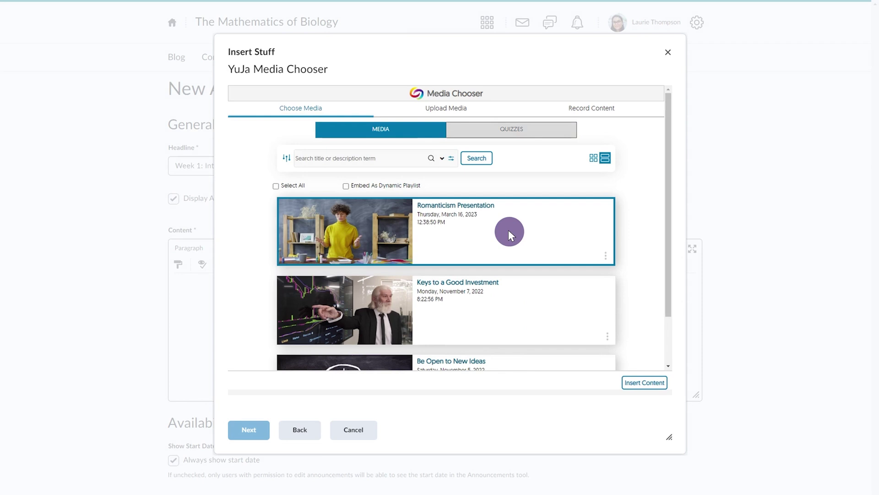
click(642, 381)
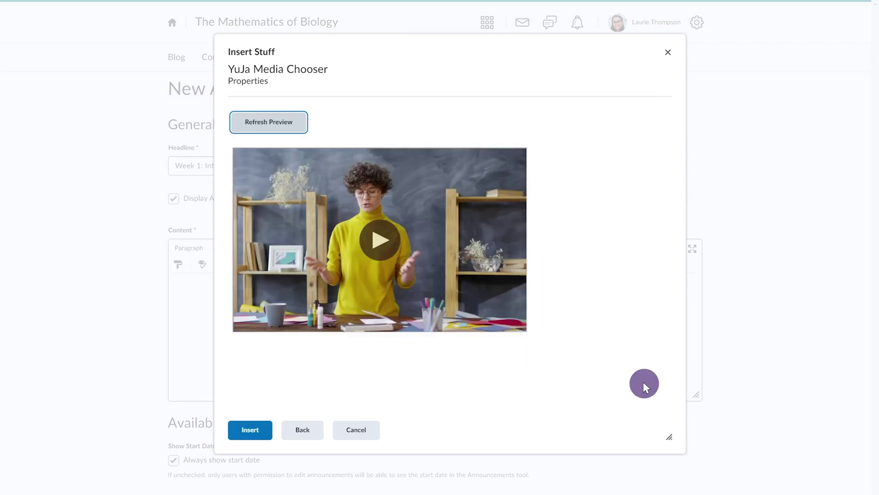
click(250, 430)
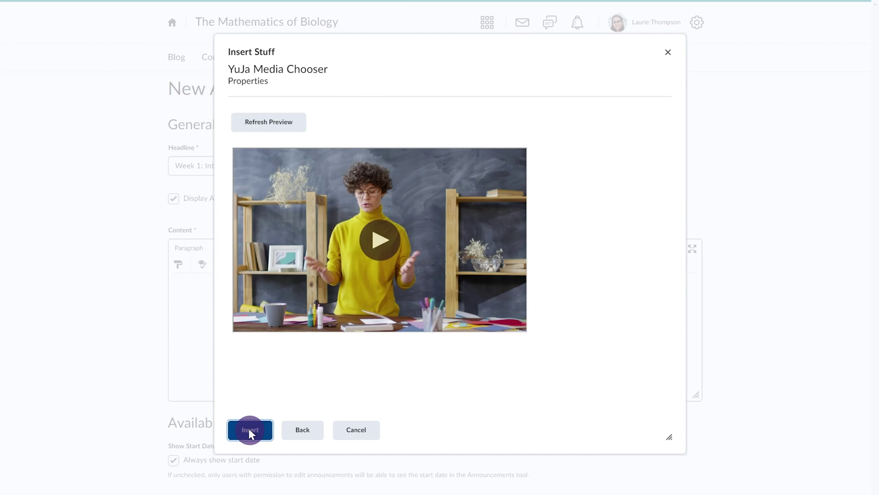
scroll(249, 429, down, 5)
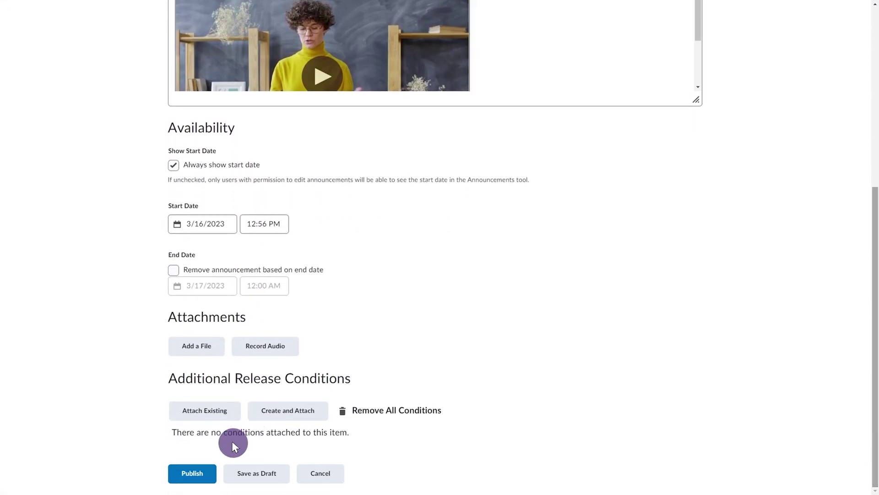
Publish the announcement and insert Romanticism Presentation through the Quicklink YuJa Media Chooser
click(191, 472)
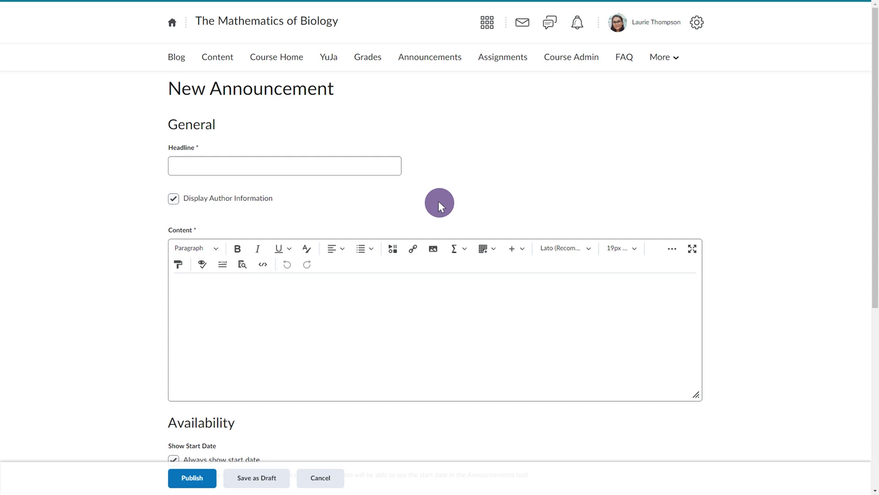
click(413, 248)
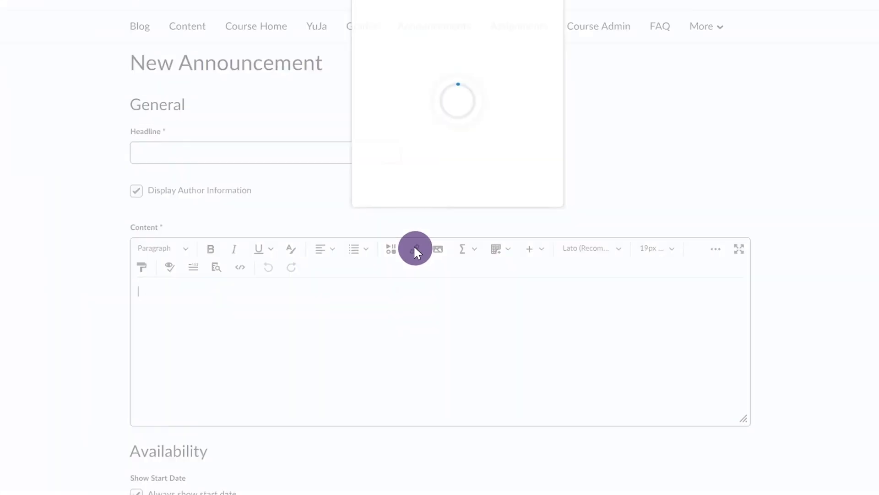
scroll(412, 247, down, 5)
click(435, 315)
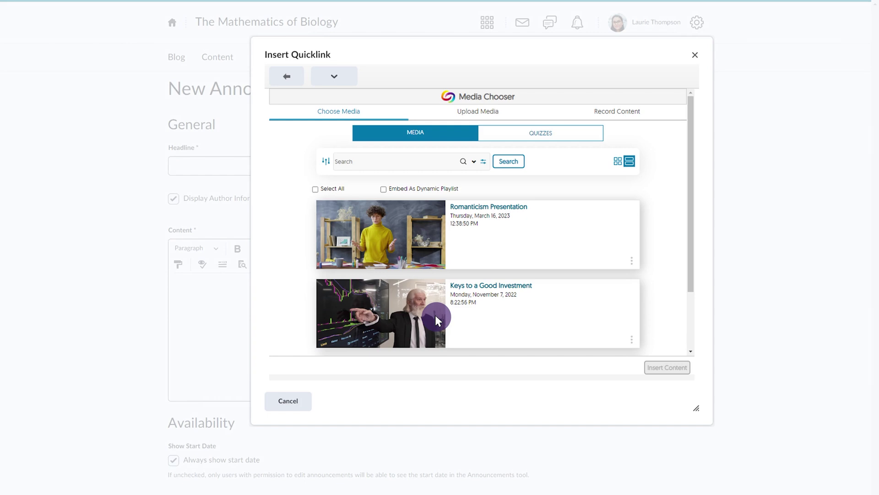
click(529, 237)
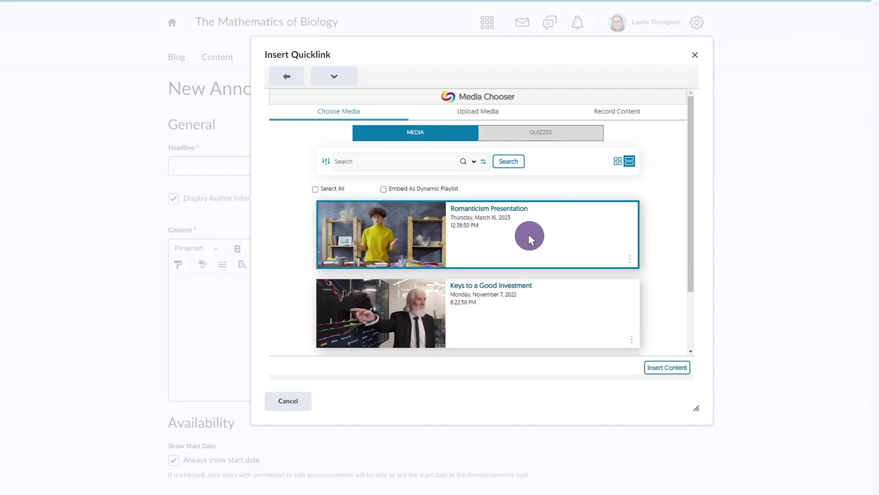
click(667, 367)
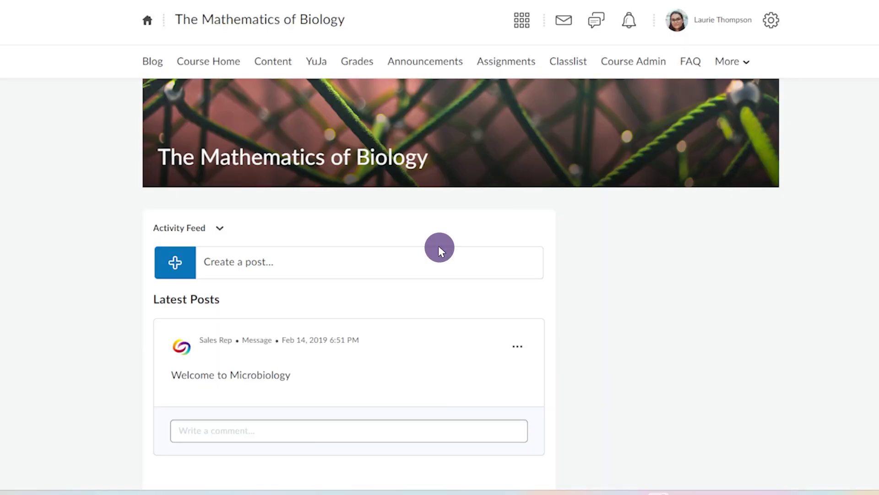
Add the YuJa quiz 'Microbial Genetics and Evolution: Quiz Week 11' to the Video module
click(287, 63)
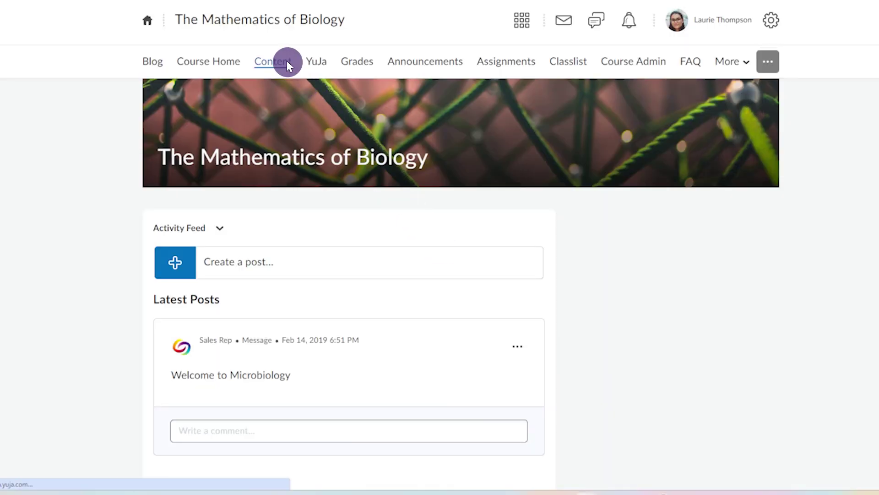
click(523, 210)
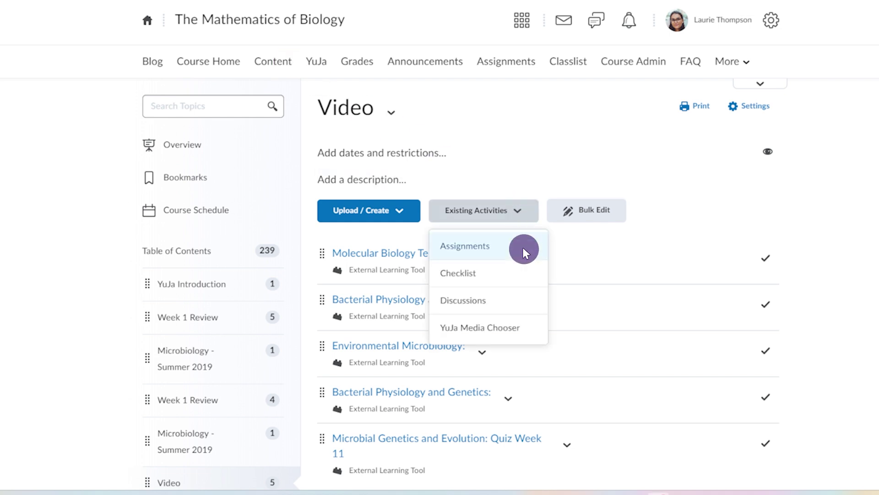
click(523, 328)
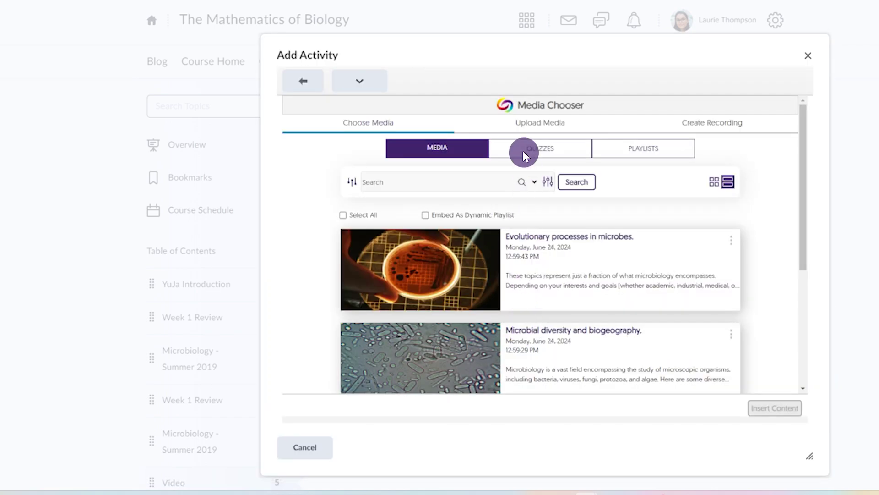
click(522, 150)
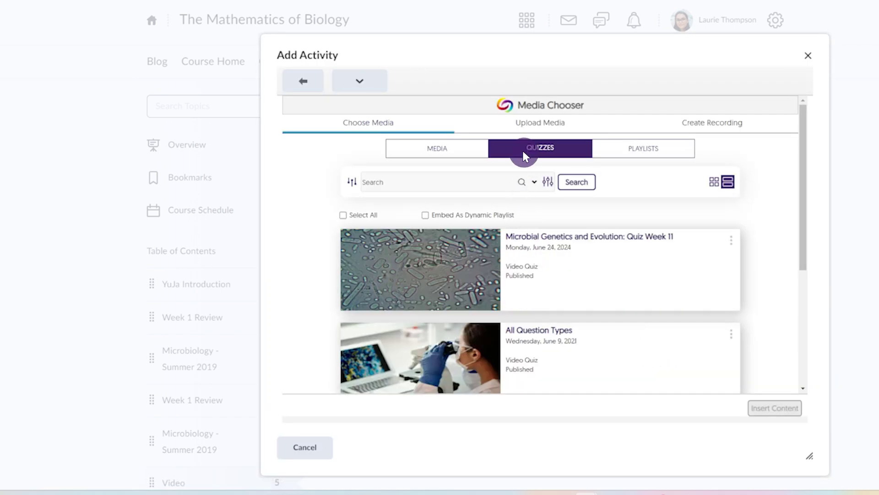
click(523, 293)
click(766, 408)
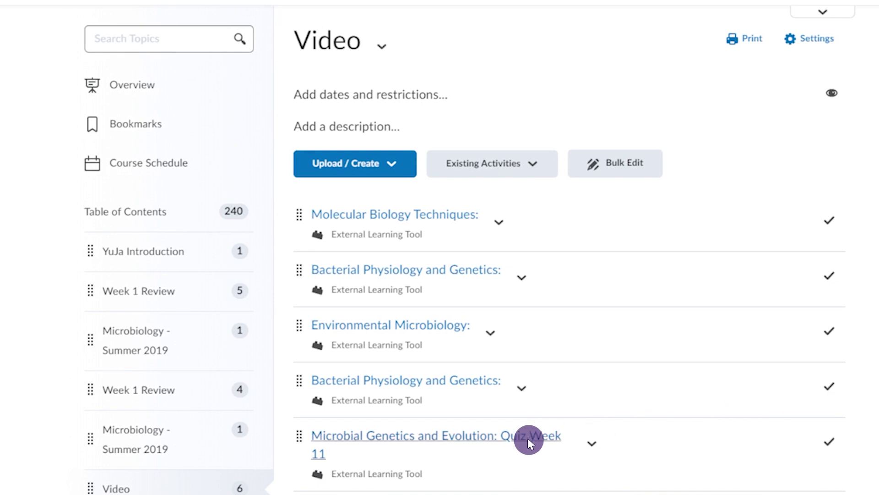
Attach the Out of 60 grade item to the Week 11 quiz topic
click(527, 438)
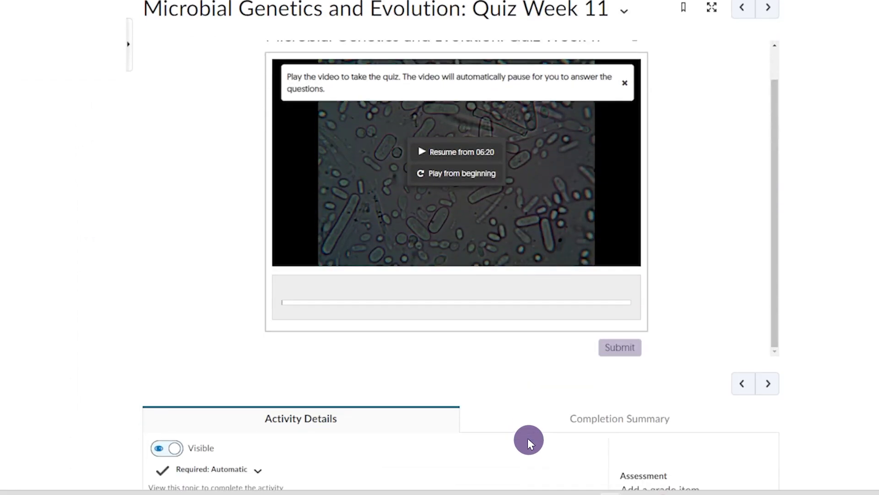
scroll(527, 437, down, 2)
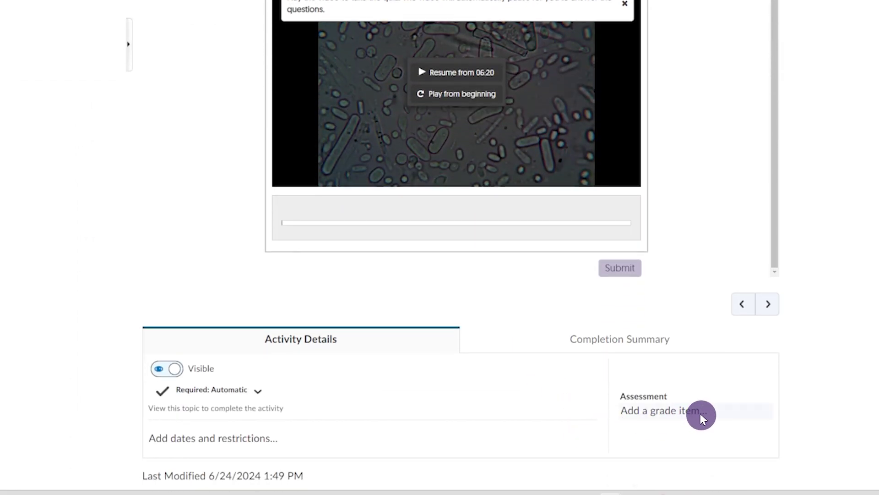
click(715, 410)
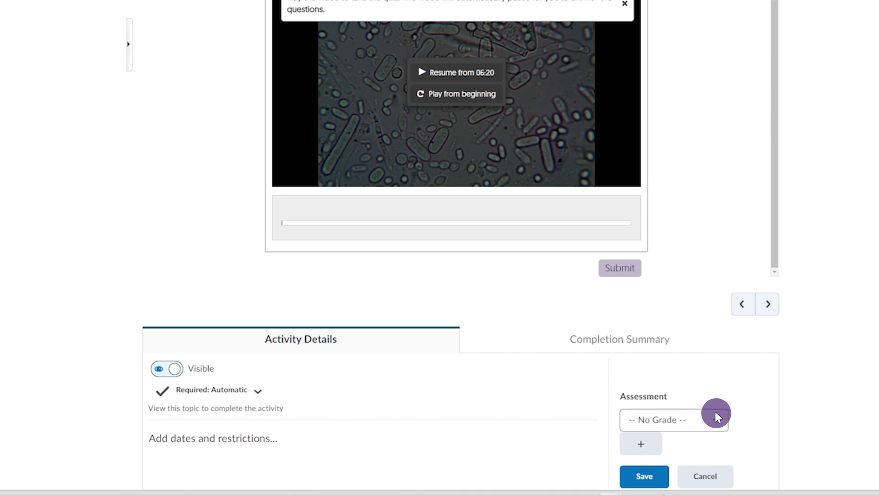
scroll(716, 416, down, 1)
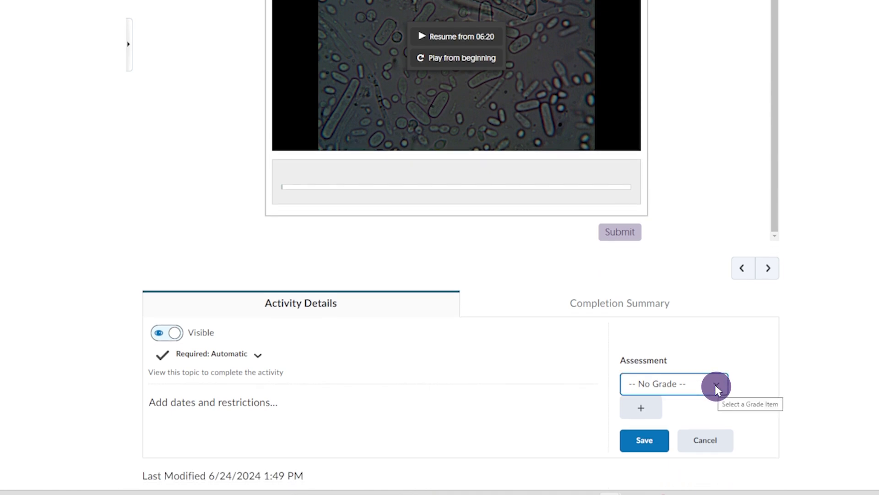
click(717, 388)
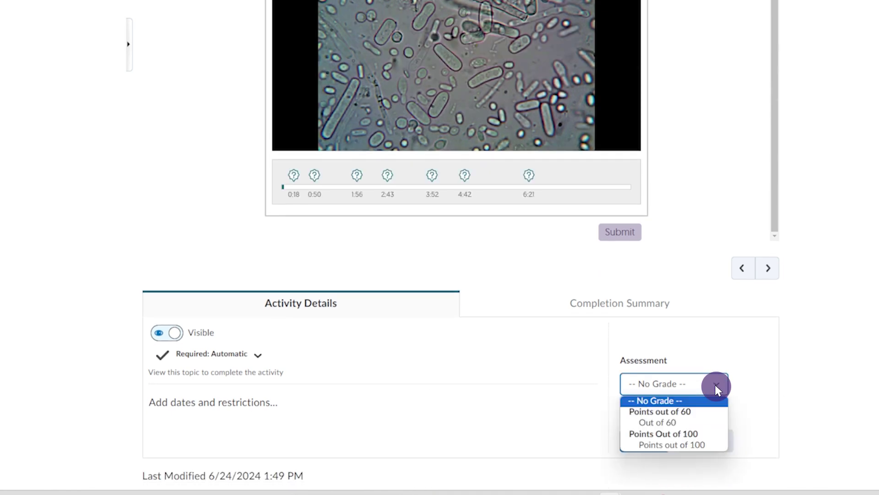
click(716, 422)
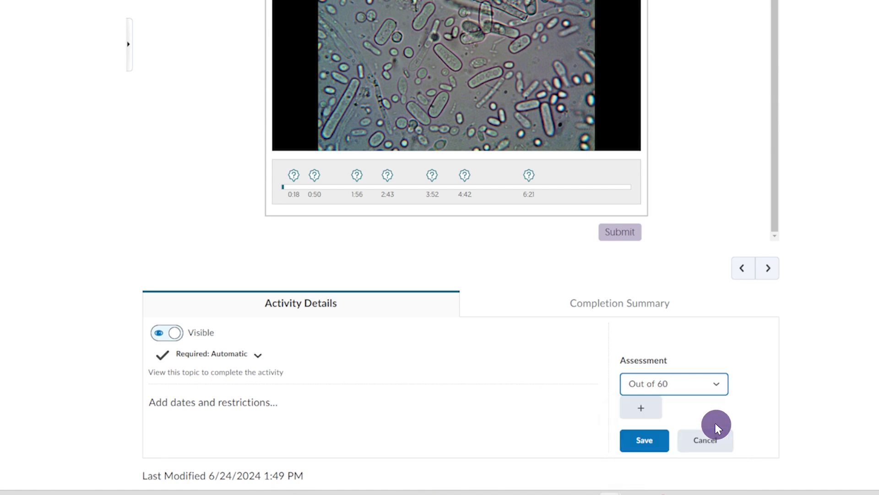
click(651, 438)
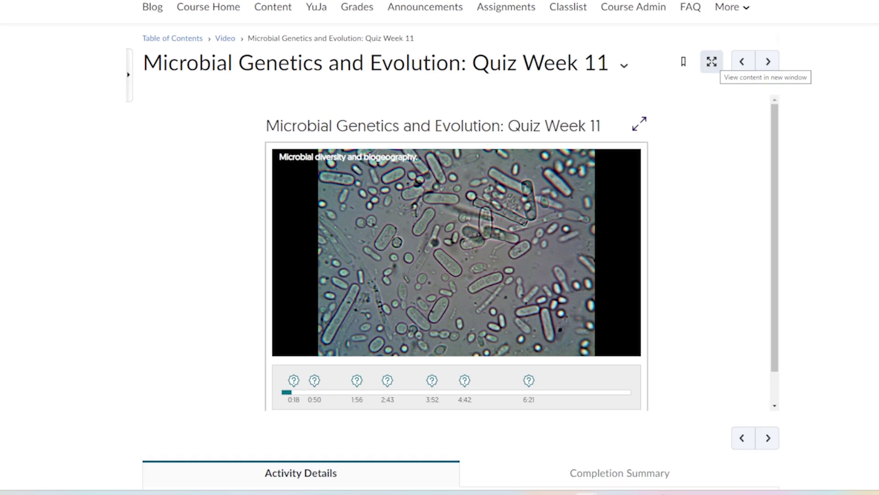
Take the Week 11 quiz in a new window, skipping the question, and submit it
click(711, 61)
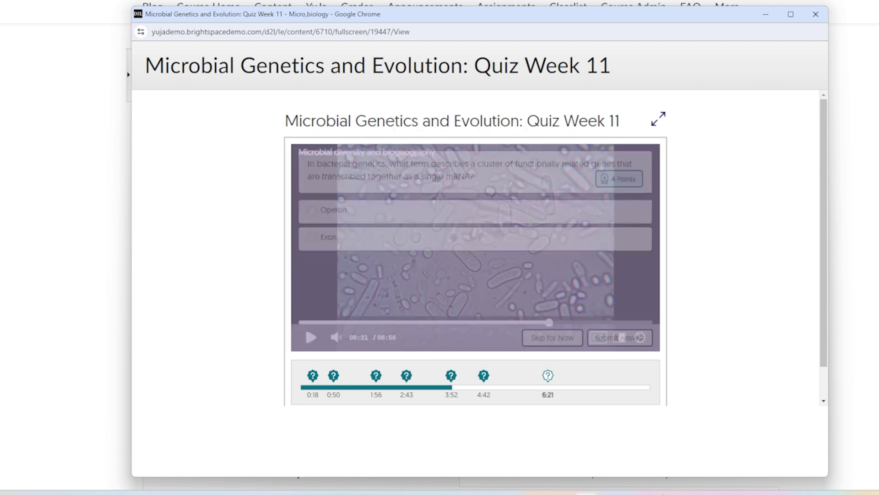
click(553, 338)
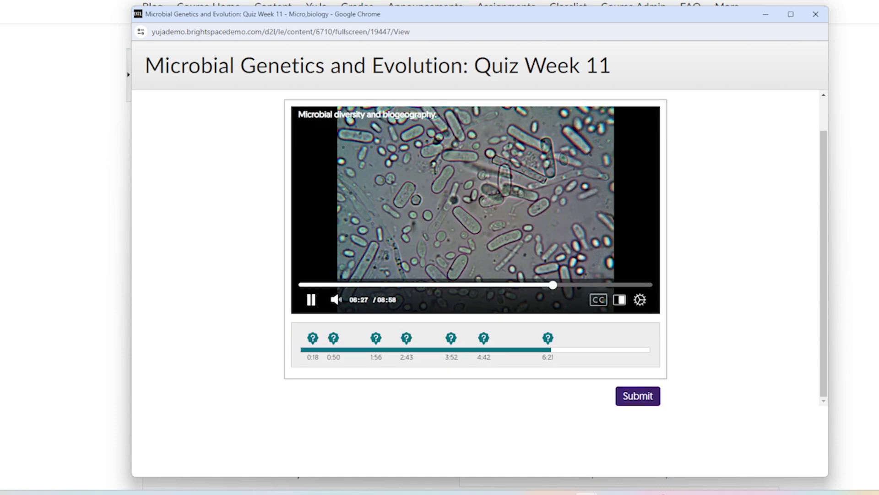
click(637, 395)
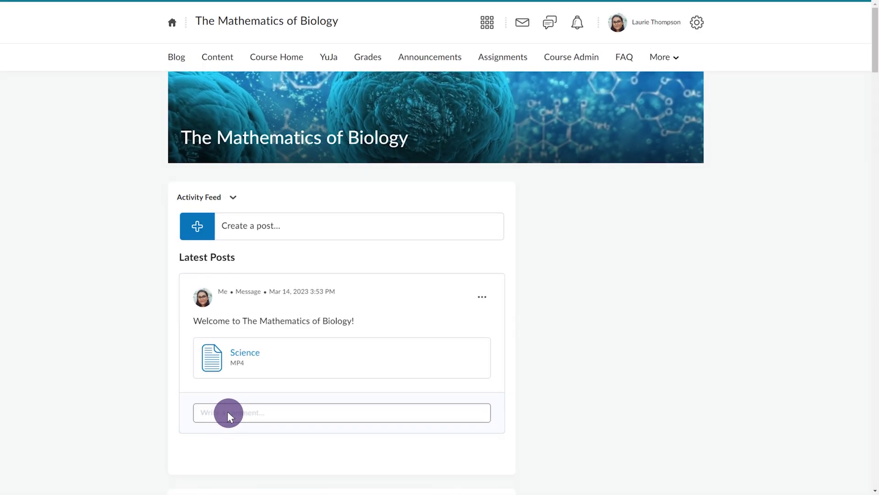
Open the course Grades to view the synced Microbiology Quiz scores
click(367, 56)
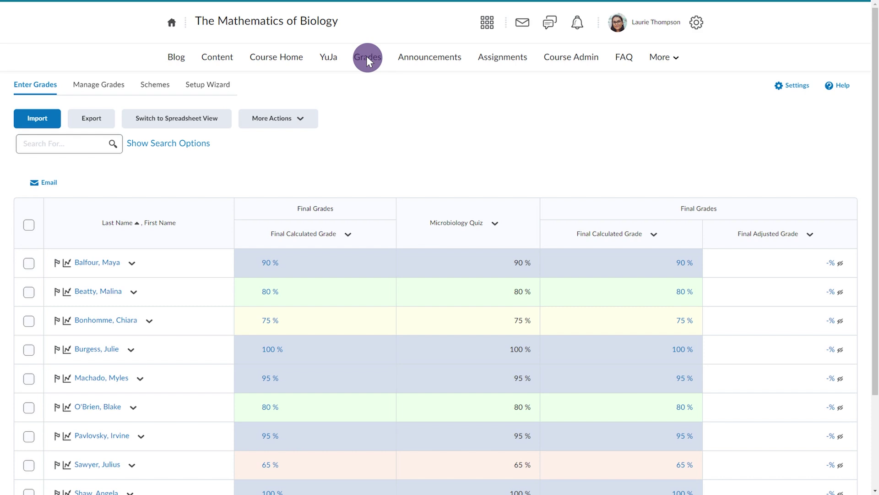